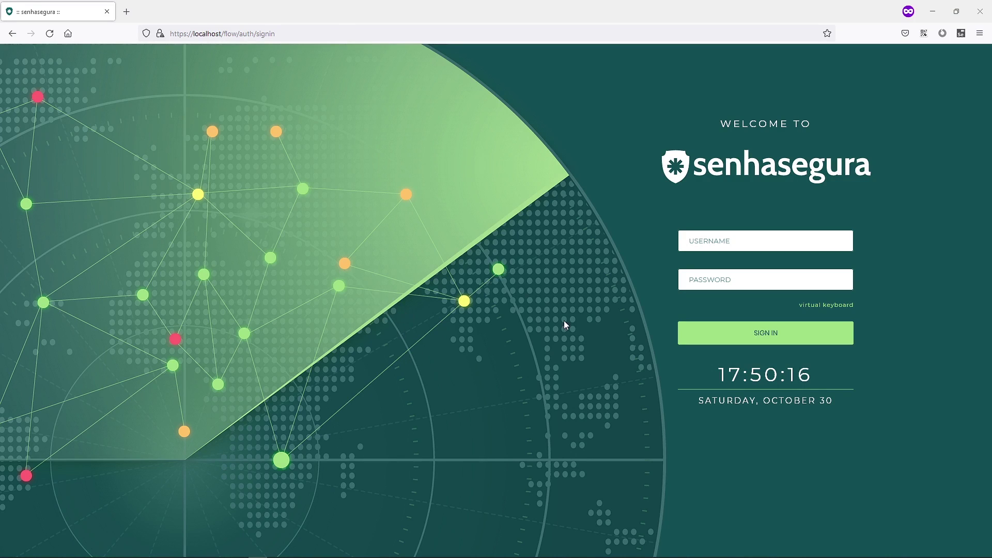
- Sign in to senhasegura with the administrator account's username and password
{"action": "left_click", "coordinate": [713, 243]}
{"action": "type", "text": "admin"}
{"action": "key", "text": "Tab"}
{"action": "type", "text": "senhasegur"}
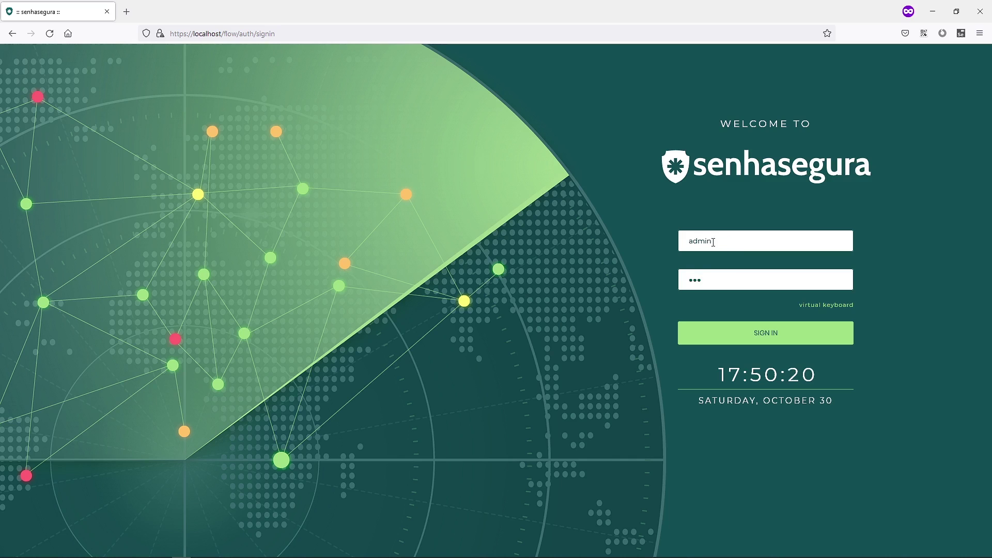
{"action": "type", "text": "a"}
{"action": "key", "text": "Return"}
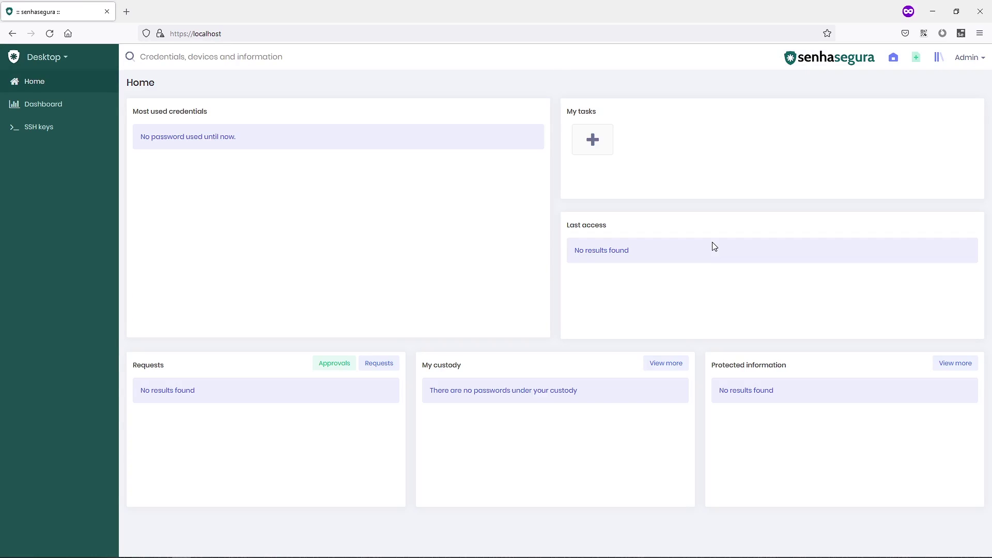
- Go to Settings > User management > Users to list the existing users
{"action": "left_click", "coordinate": [50, 58]}
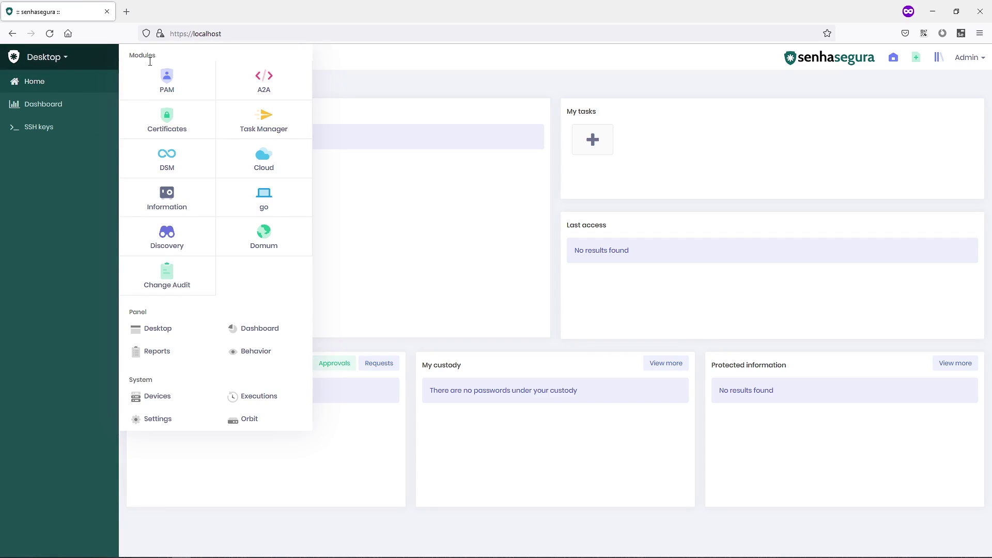
{"action": "left_click", "coordinate": [168, 425]}
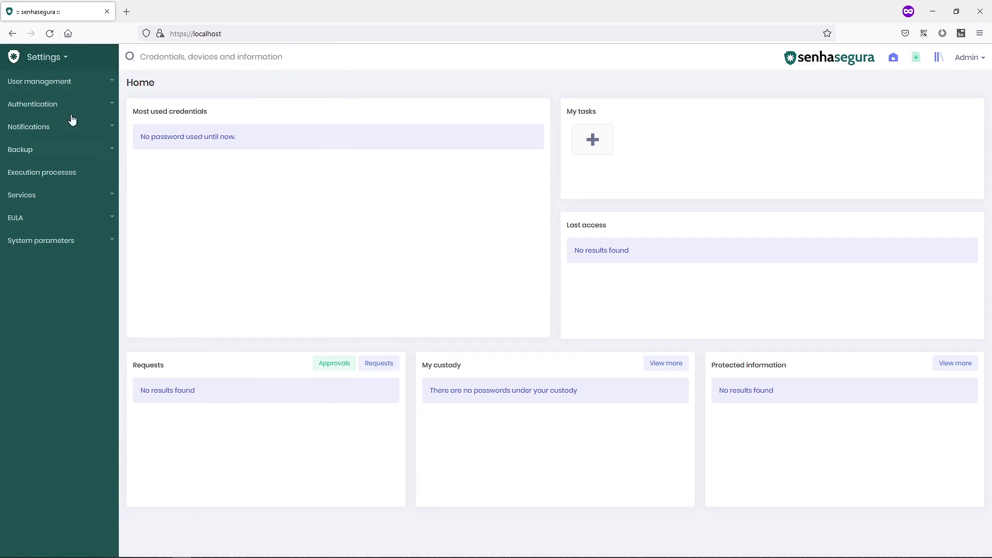
{"action": "left_click", "coordinate": [68, 89]}
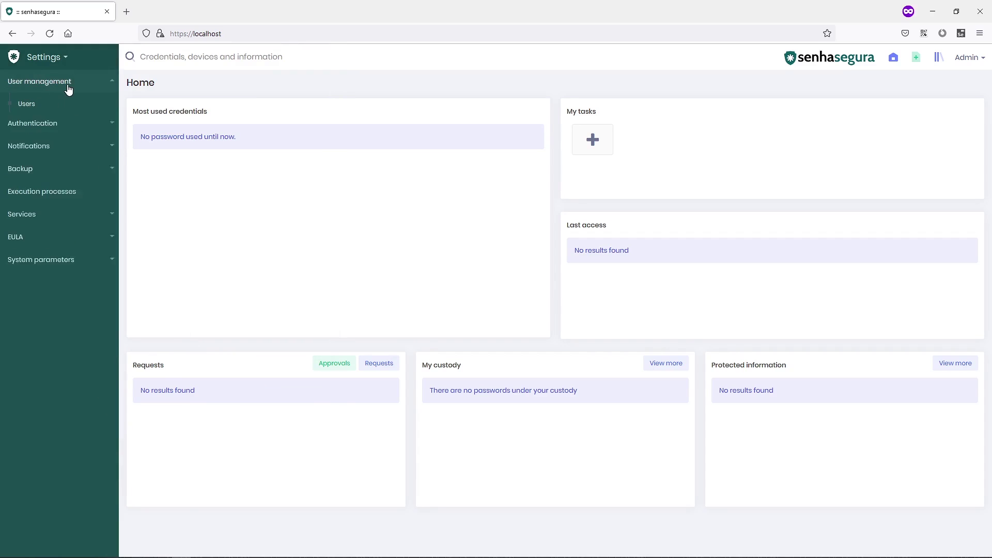
{"action": "left_click", "coordinate": [63, 107]}
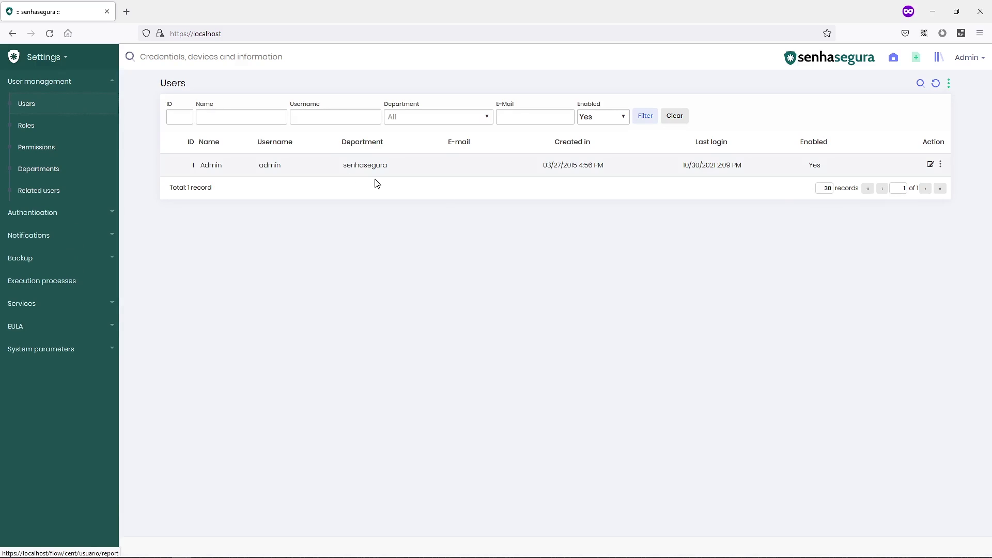
- Start a new user with Name and Username both set to adm_senseg_local
{"action": "left_click", "coordinate": [949, 85]}
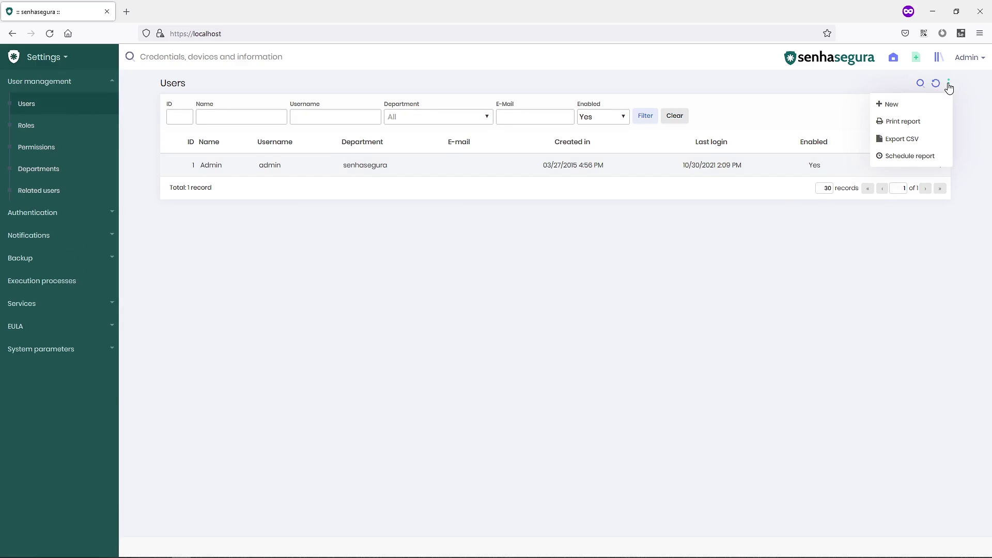
{"action": "left_click", "coordinate": [899, 110]}
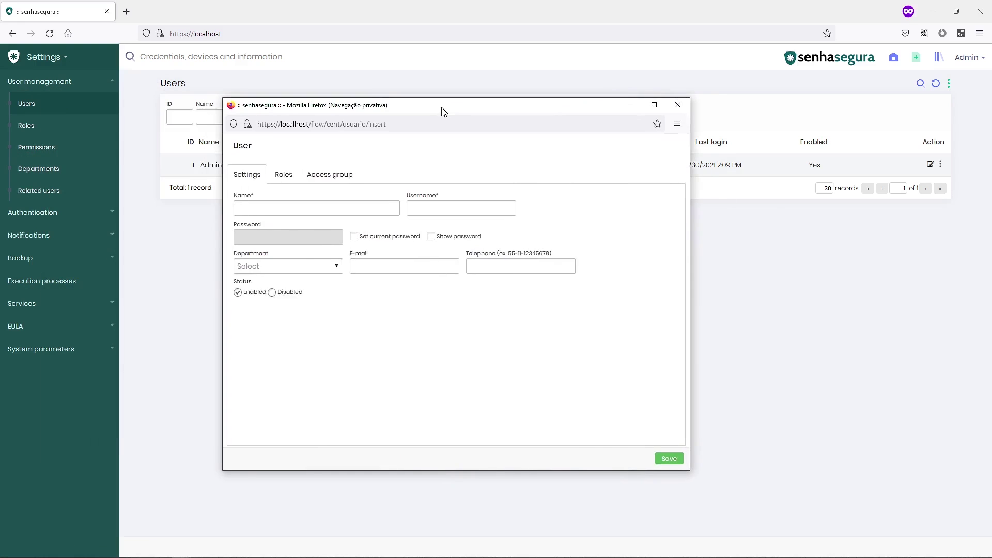
{"action": "left_click_drag", "start_coordinate": [443, 111], "coordinate": [465, 111]}
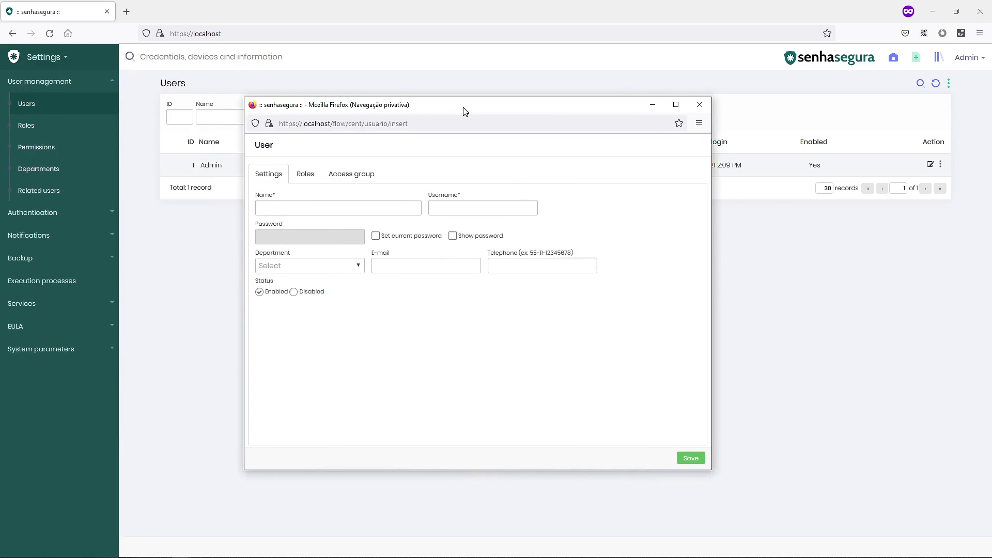
{"action": "left_click", "coordinate": [290, 209]}
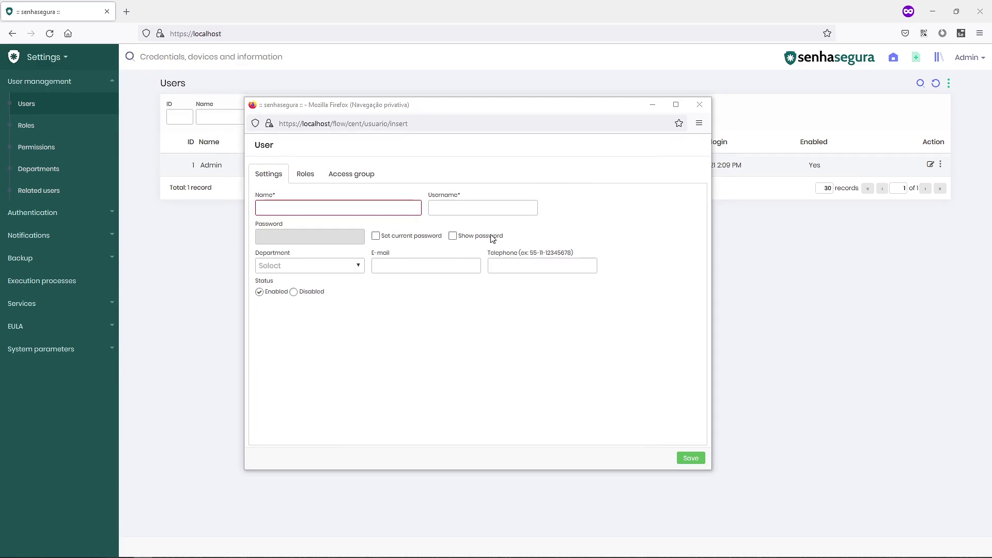
{"action": "left_click", "coordinate": [394, 217]}
{"action": "type", "text": "adm_senseg_local"}
{"action": "left_click", "coordinate": [477, 211]}
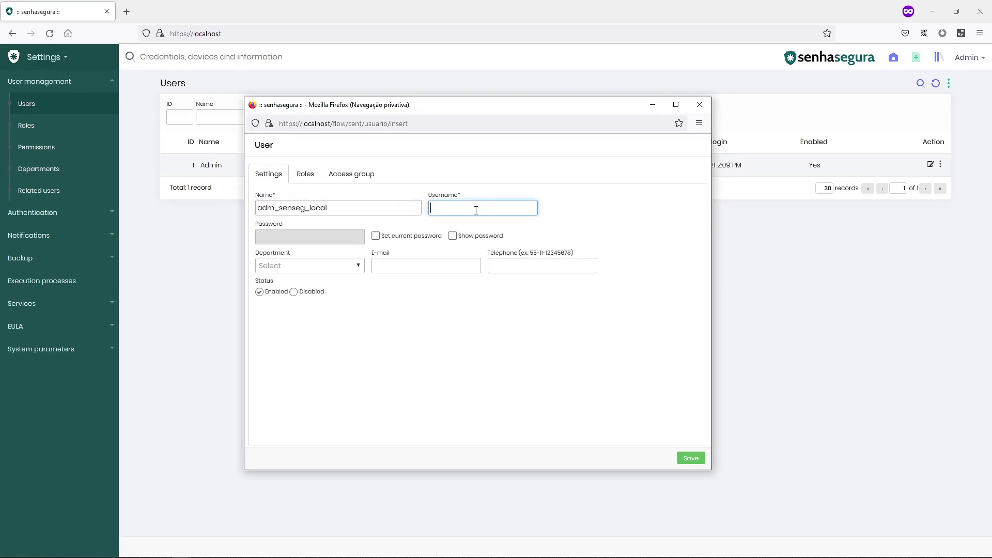
{"action": "type", "text": "adm_senseg_local"}
- Enable Set current password and Show password, then generate a password
{"action": "left_click", "coordinate": [376, 236]}
{"action": "left_click", "coordinate": [453, 236]}
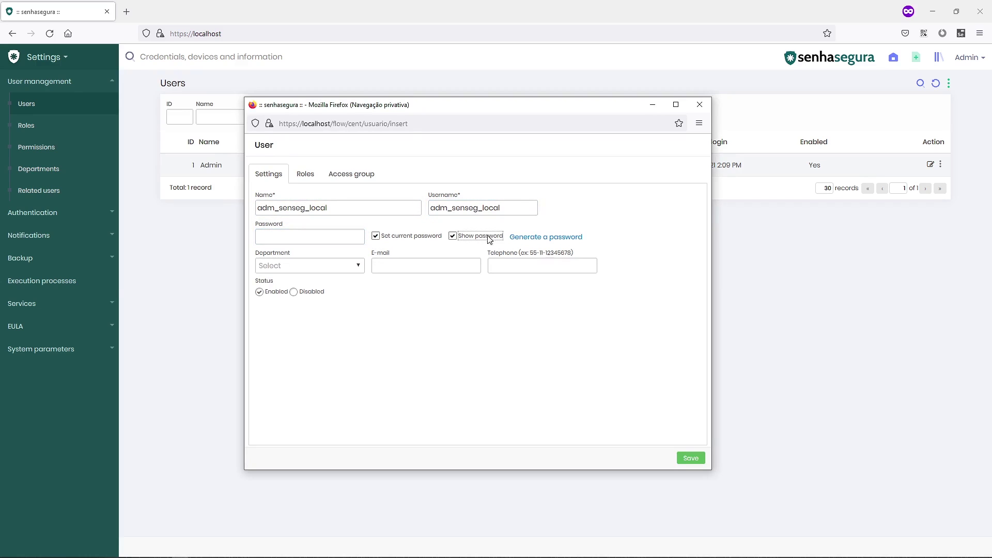
{"action": "left_click", "coordinate": [529, 242]}
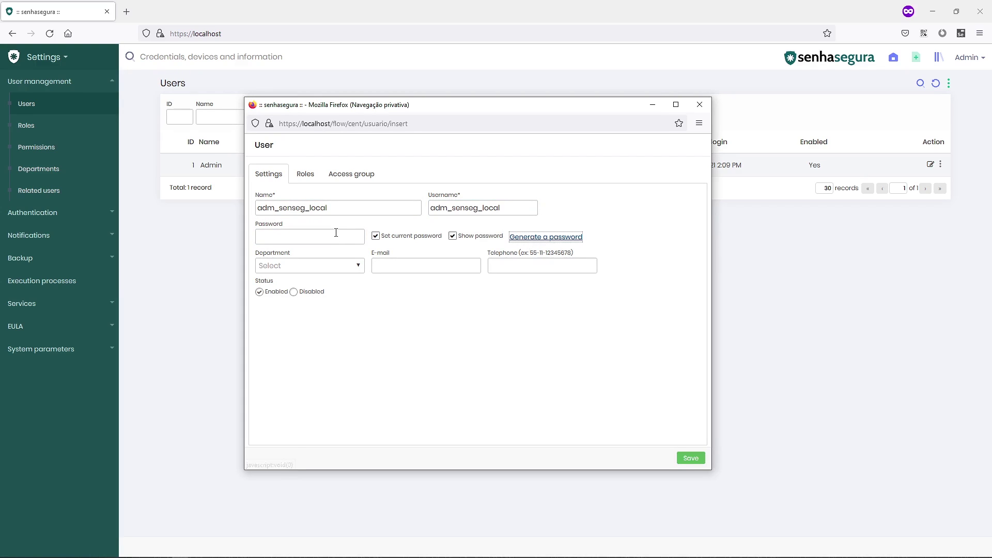
{"action": "left_click_drag", "start_coordinate": [325, 237], "coordinate": [244, 237]}
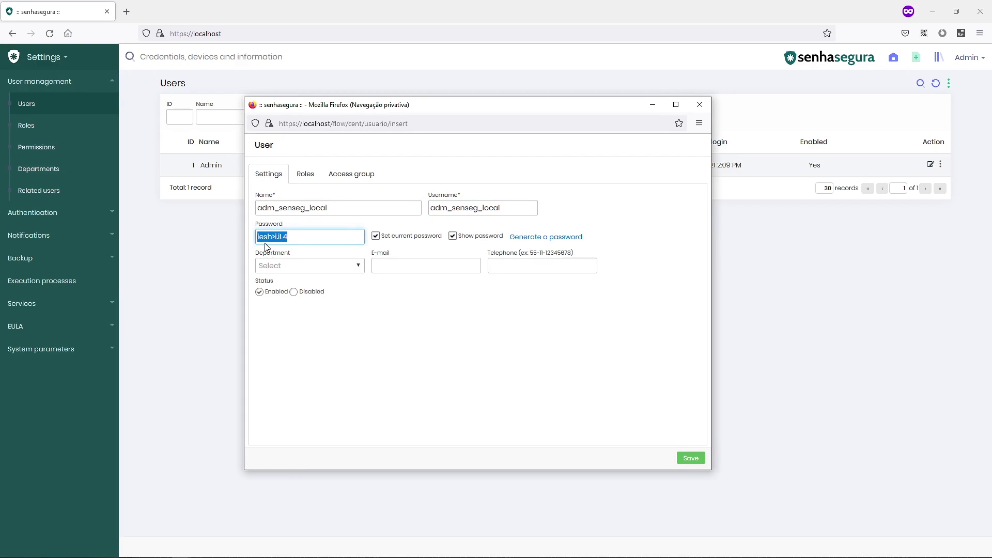
{"action": "key", "text": "alt+Tab"}
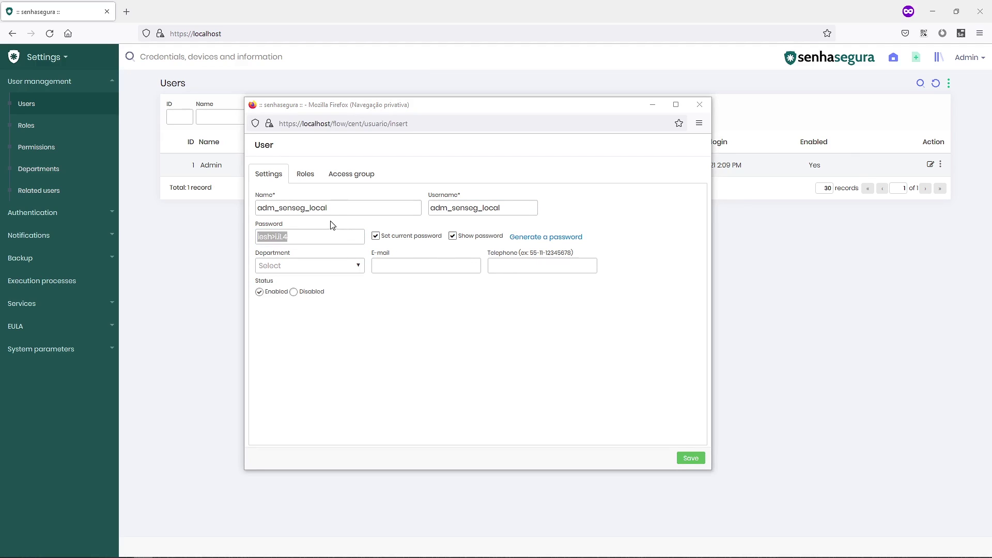
- Add the System Administrator role to adm_senseg_local on the Roles tab
{"action": "left_click", "coordinate": [304, 179]}
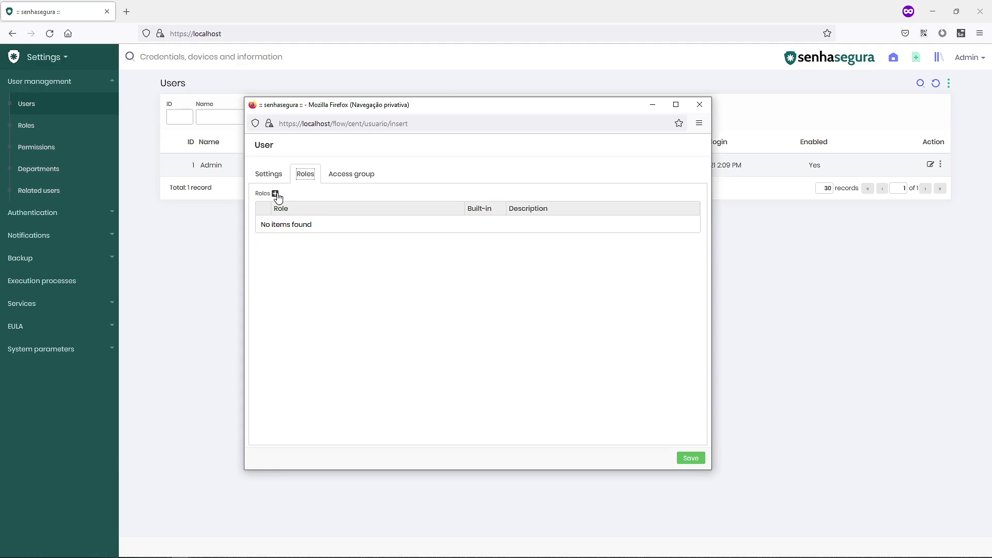
{"action": "left_click", "coordinate": [276, 194]}
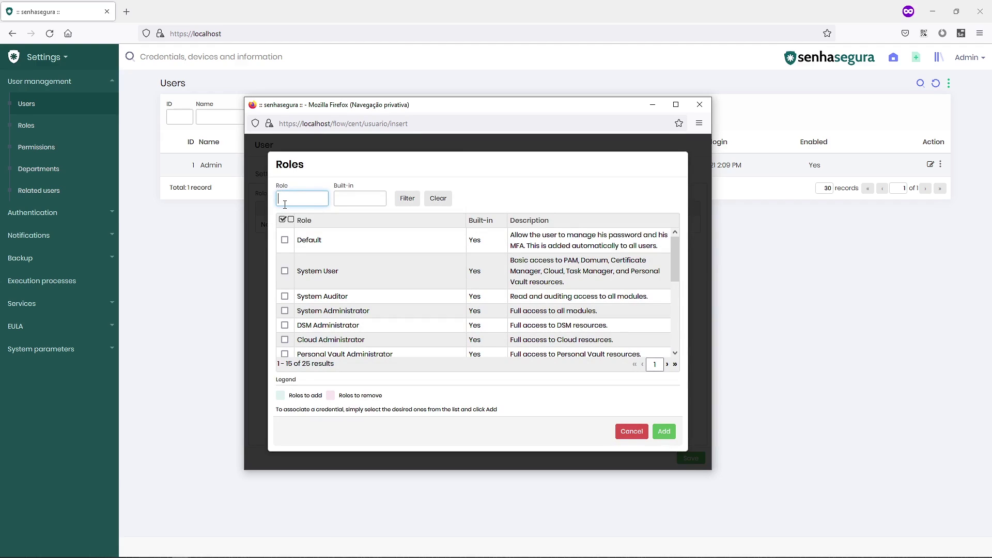
{"action": "left_click", "coordinate": [332, 312]}
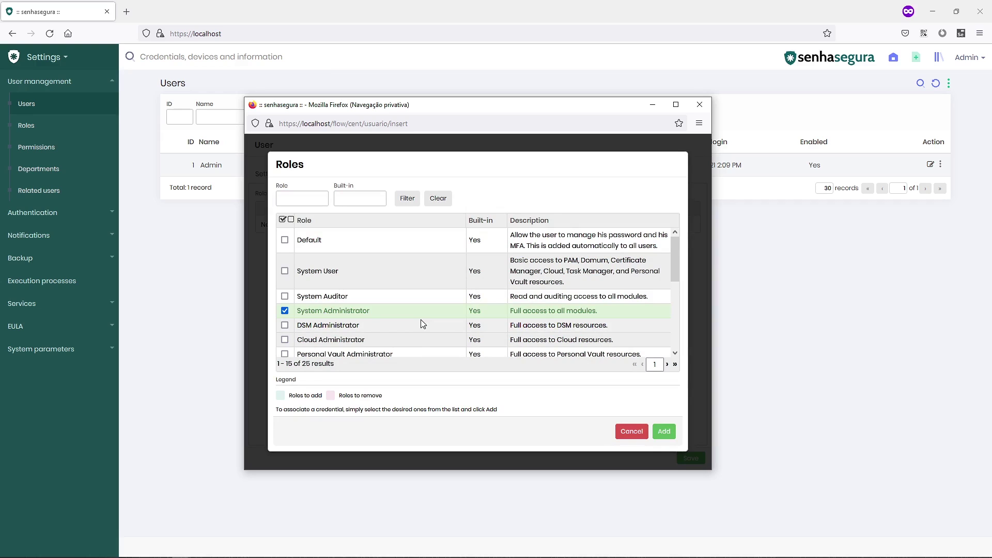
{"action": "left_click", "coordinate": [664, 432]}
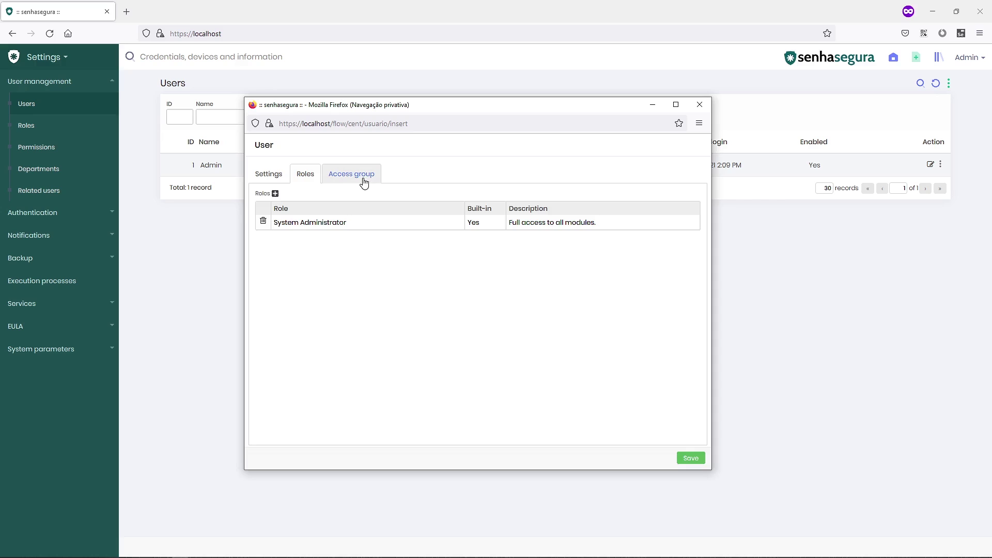
- Grant Full Access in the Access group and save the new user
{"action": "left_click", "coordinate": [362, 181]}
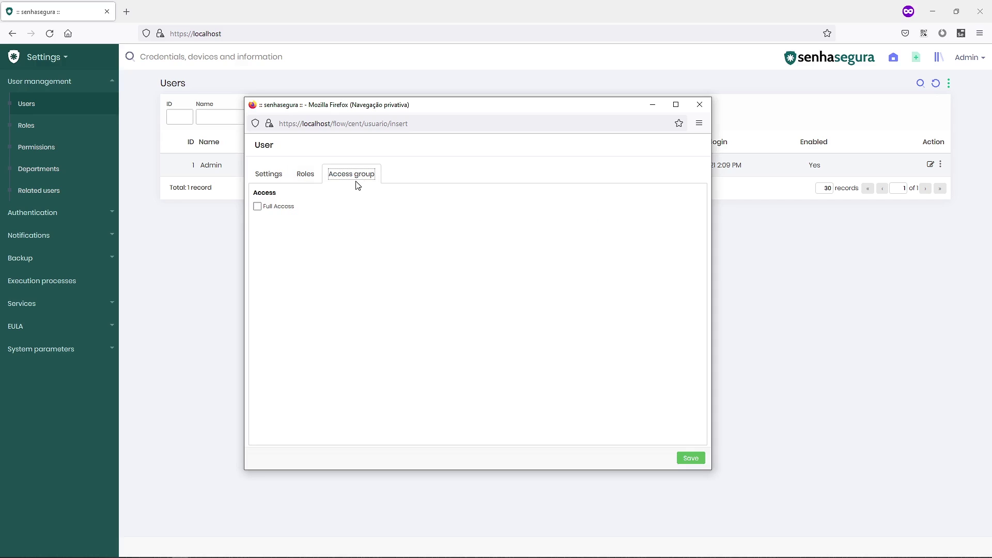
{"action": "left_click", "coordinate": [270, 208]}
{"action": "left_click", "coordinate": [691, 459]}
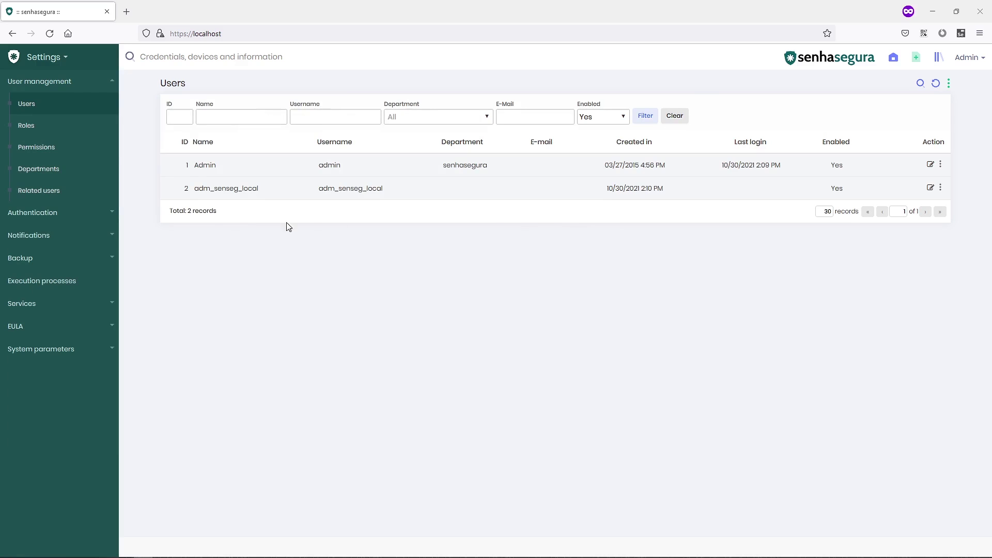
- Start a new assignment under Authentication > Provider by user
{"action": "left_click", "coordinate": [66, 214]}
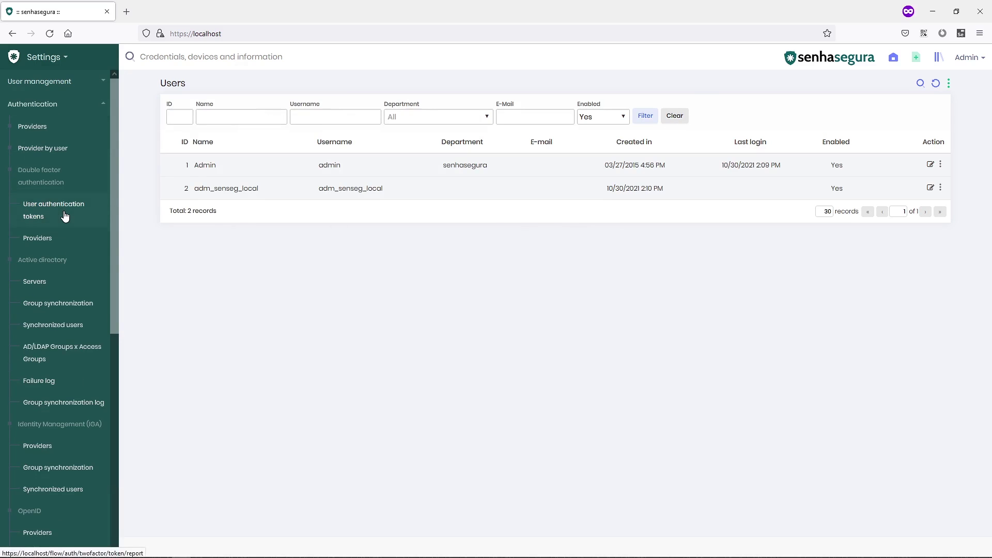
{"action": "left_click", "coordinate": [68, 154]}
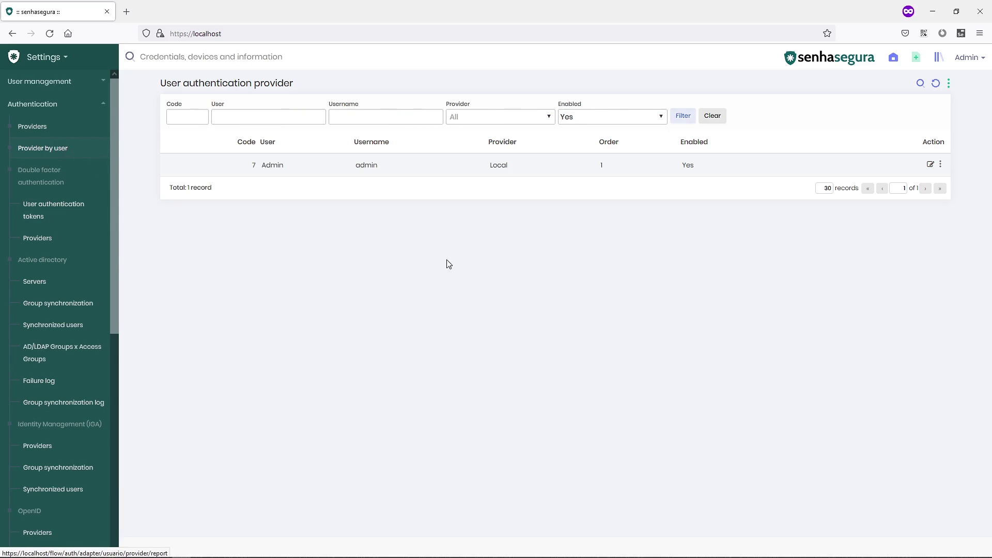
{"action": "left_click", "coordinate": [949, 86]}
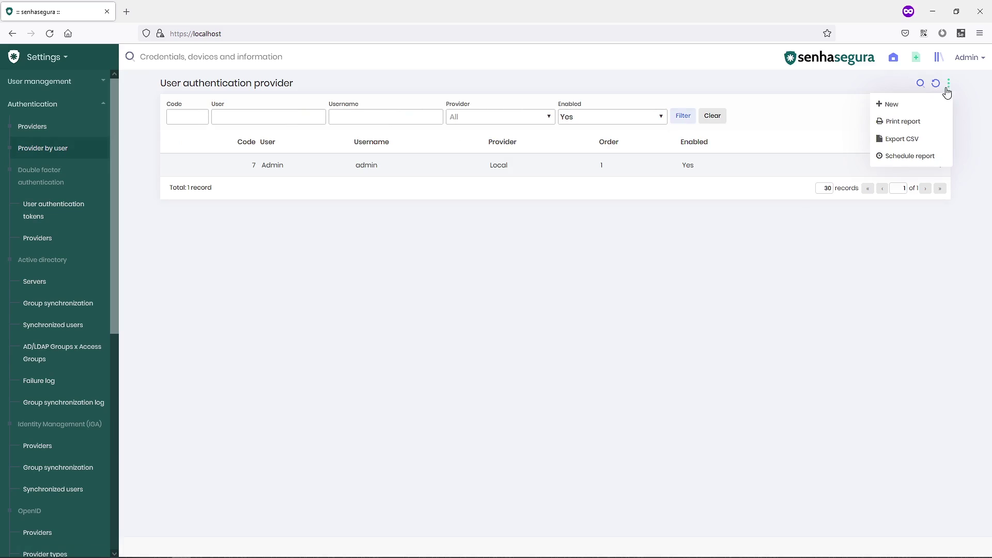
{"action": "left_click", "coordinate": [908, 103]}
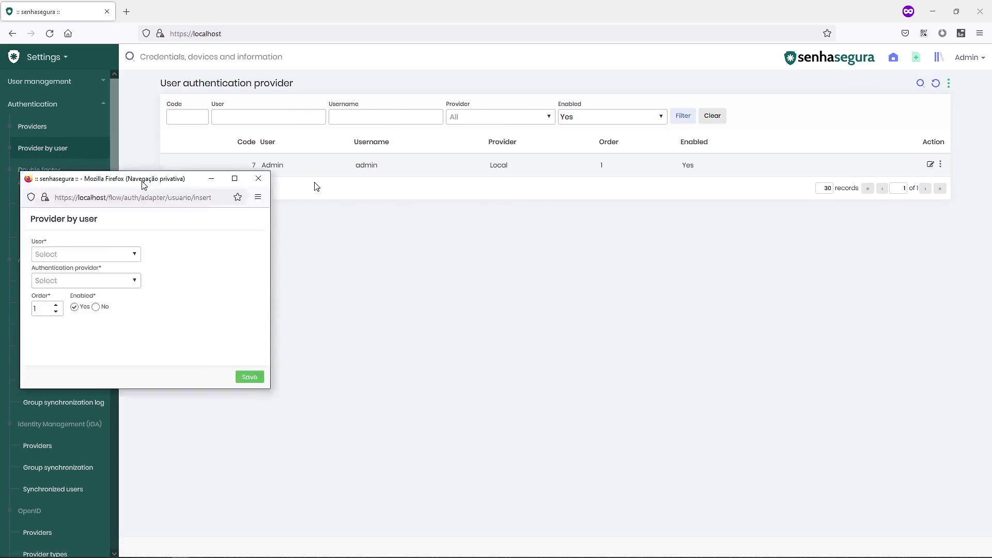
- Pair user adm_senseg_local with the Local provider and save the assignment
{"action": "left_click", "coordinate": [380, 260]}
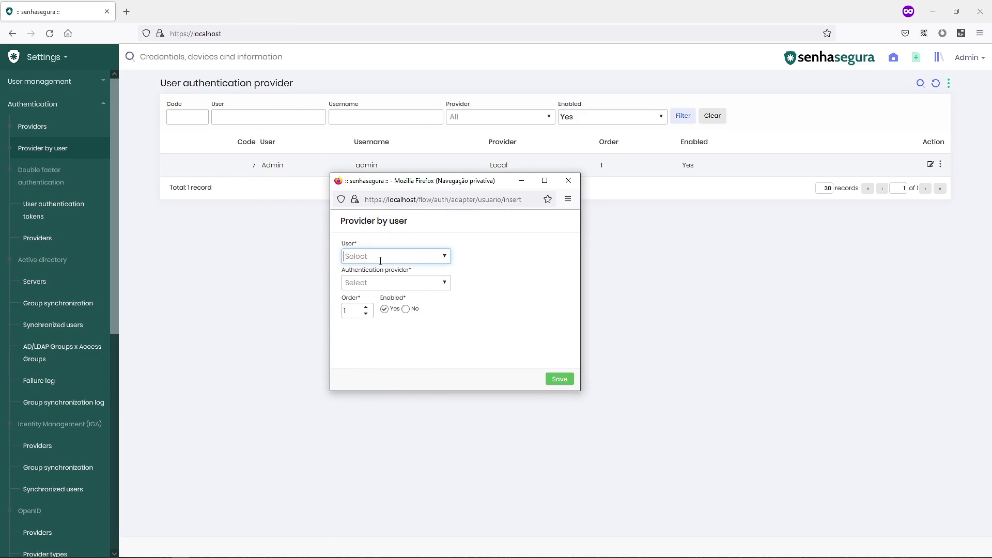
{"action": "left_click", "coordinate": [443, 258]}
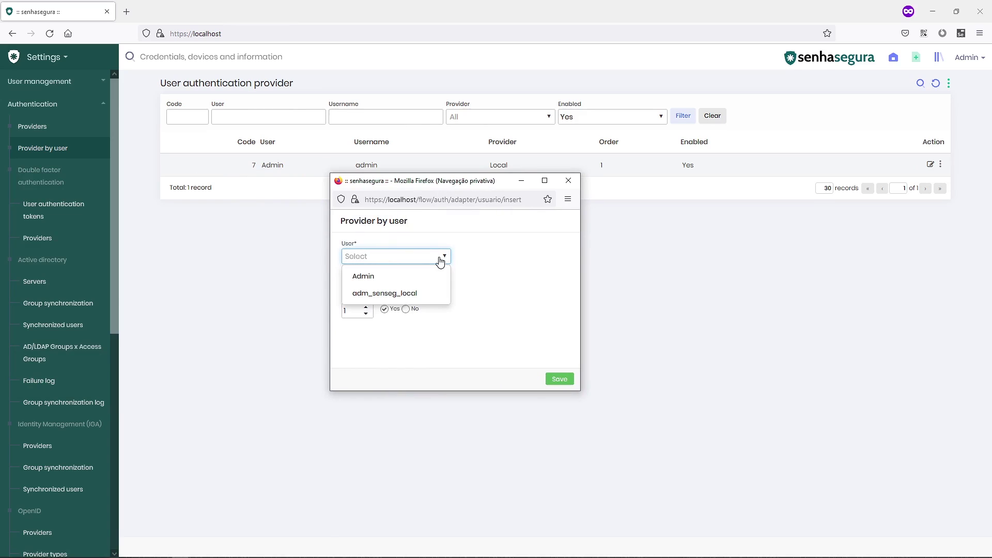
{"action": "left_click", "coordinate": [421, 293]}
{"action": "left_click", "coordinate": [443, 284]}
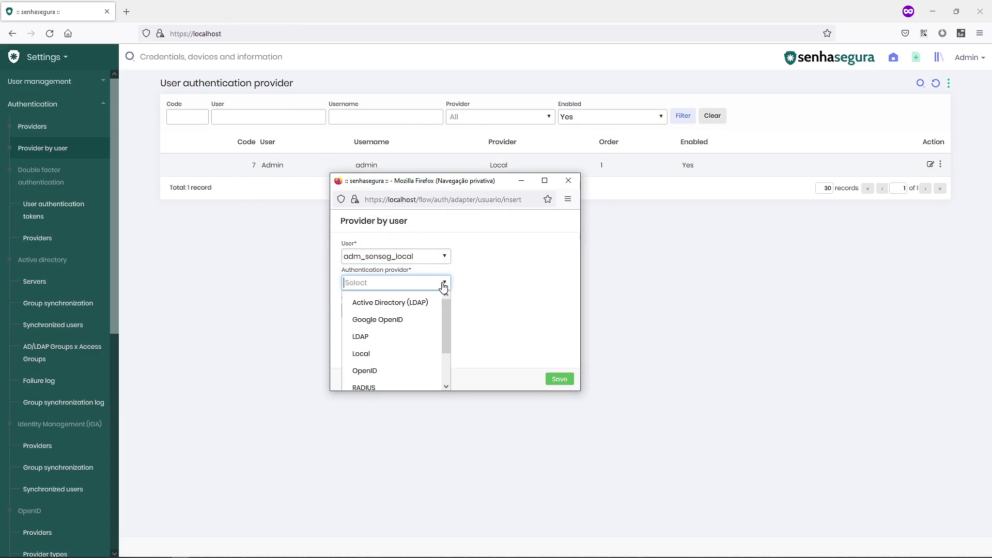
{"action": "left_click", "coordinate": [402, 354]}
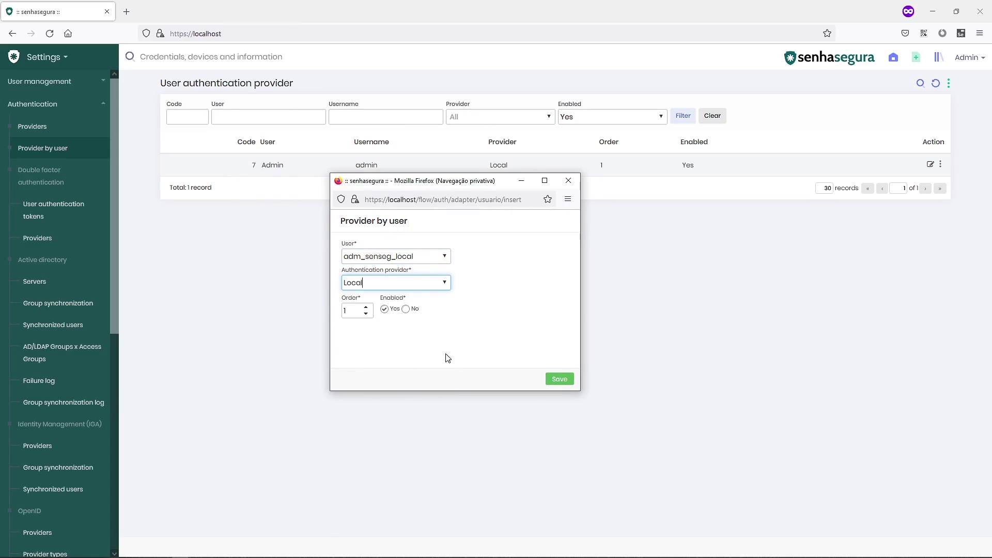
{"action": "left_click", "coordinate": [467, 353]}
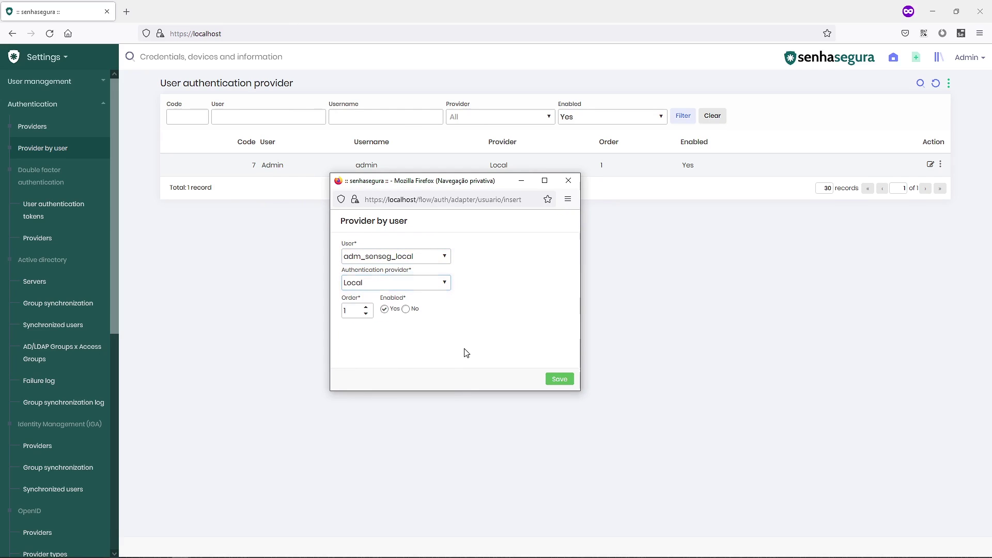
{"action": "left_click", "coordinate": [561, 381]}
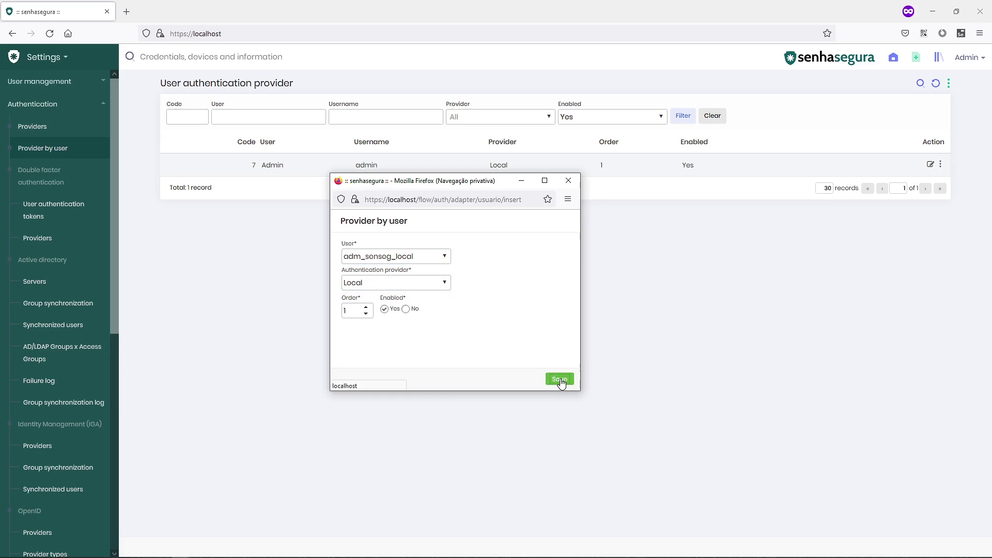